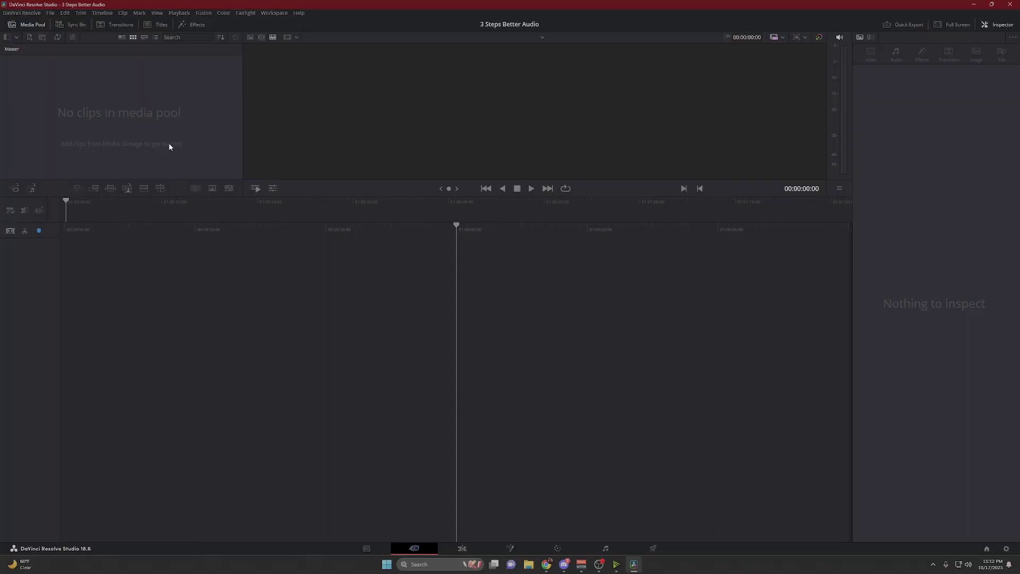
# Import MVI_0543.MP4 from the Downloads folder and place it at the start of a new timeline for editing
pyautogui.click(529, 565)
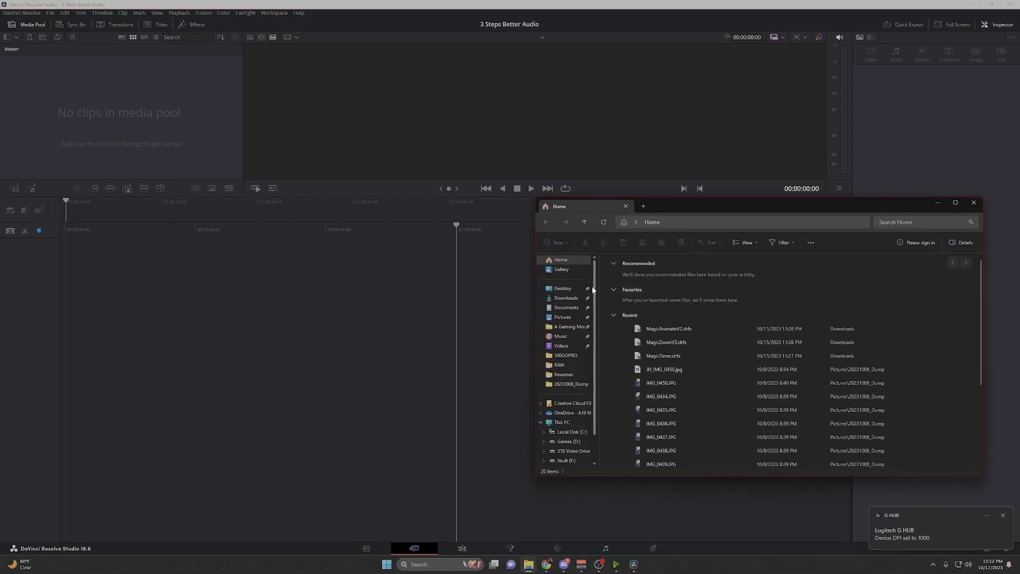
pyautogui.click(568, 298)
pyautogui.moveTo(632, 287); pyautogui.dragTo(157, 123)
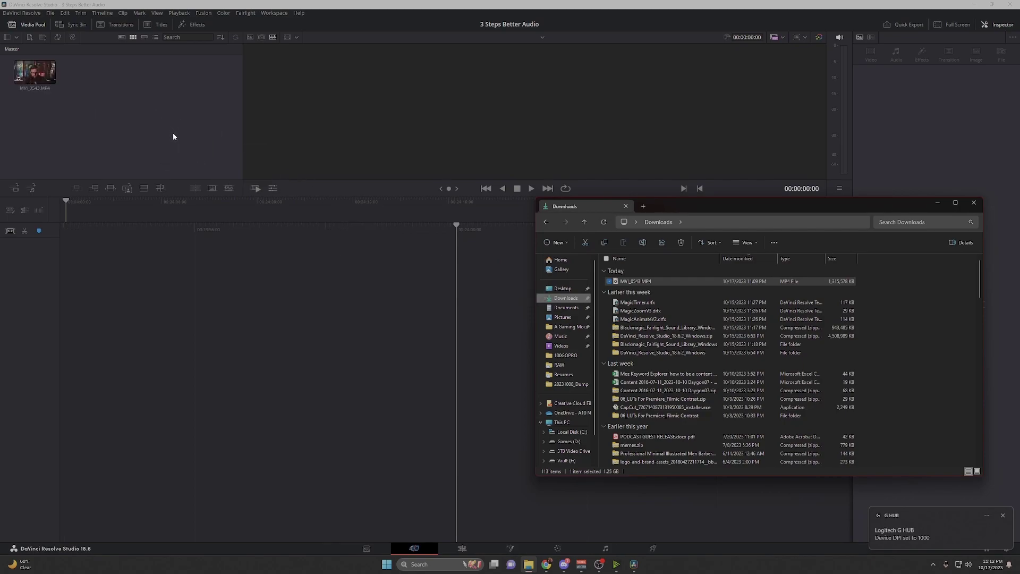
pyautogui.click(424, 272)
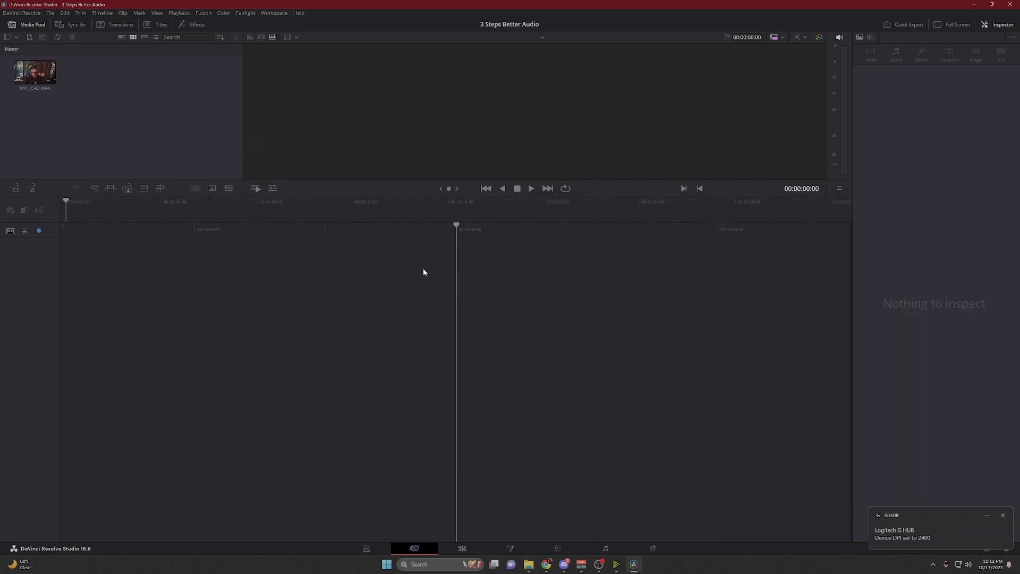
pyautogui.click(461, 548)
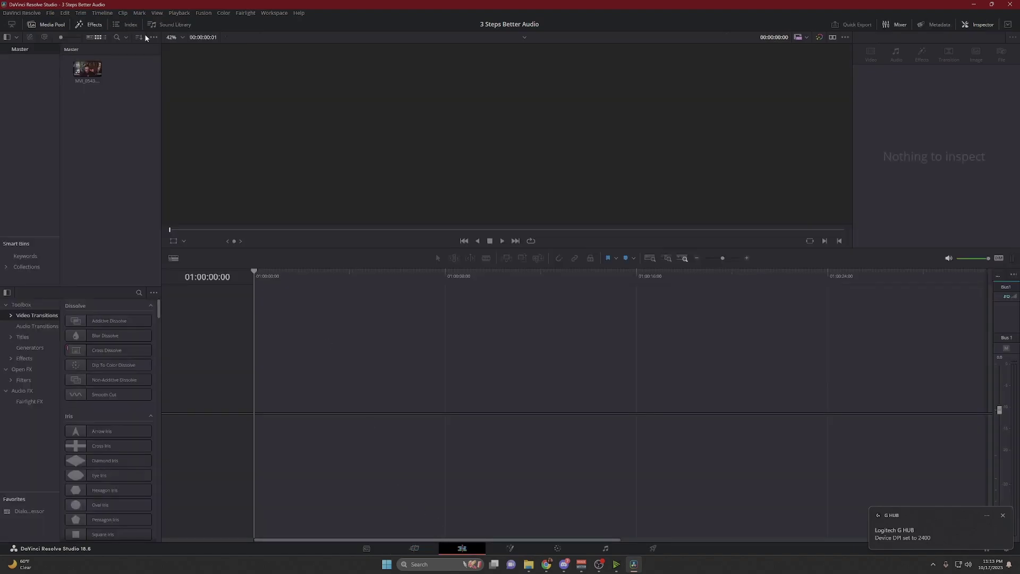
pyautogui.moveTo(83, 69); pyautogui.dragTo(256, 382)
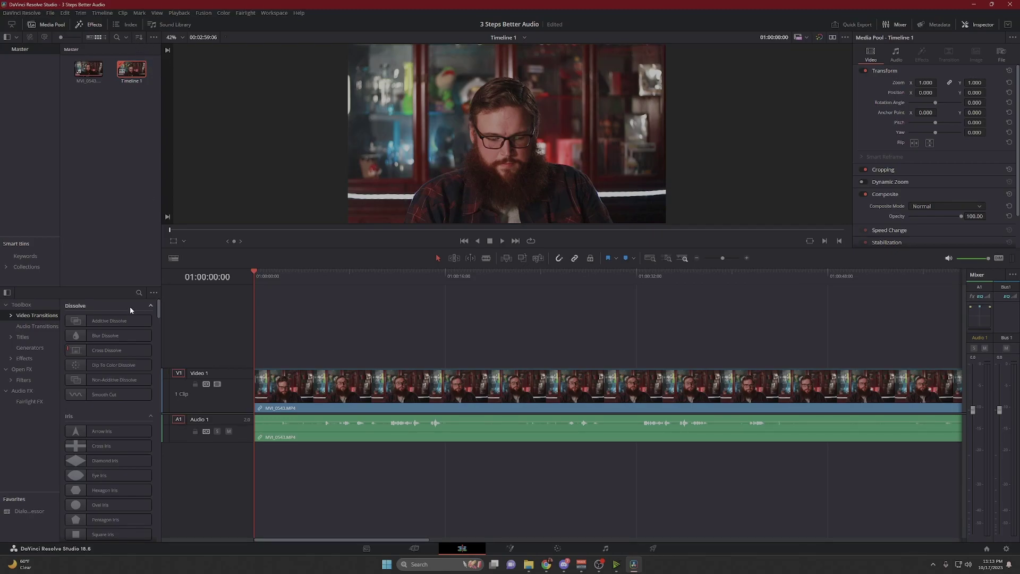
# Choose the Audio Only export preset for delivering the timeline
pyautogui.click(649, 550)
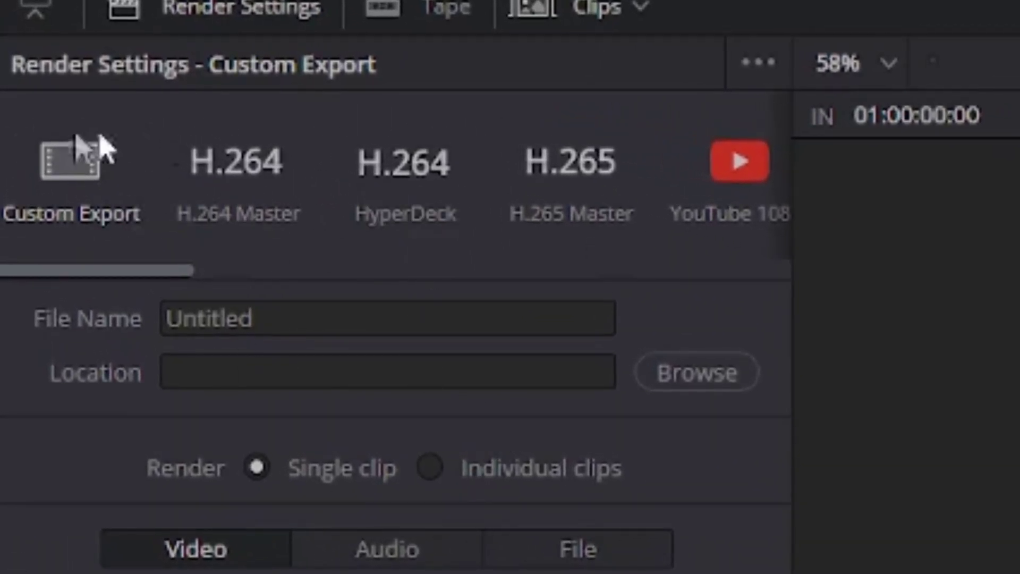
pyautogui.scroll(-5, 371, 212)
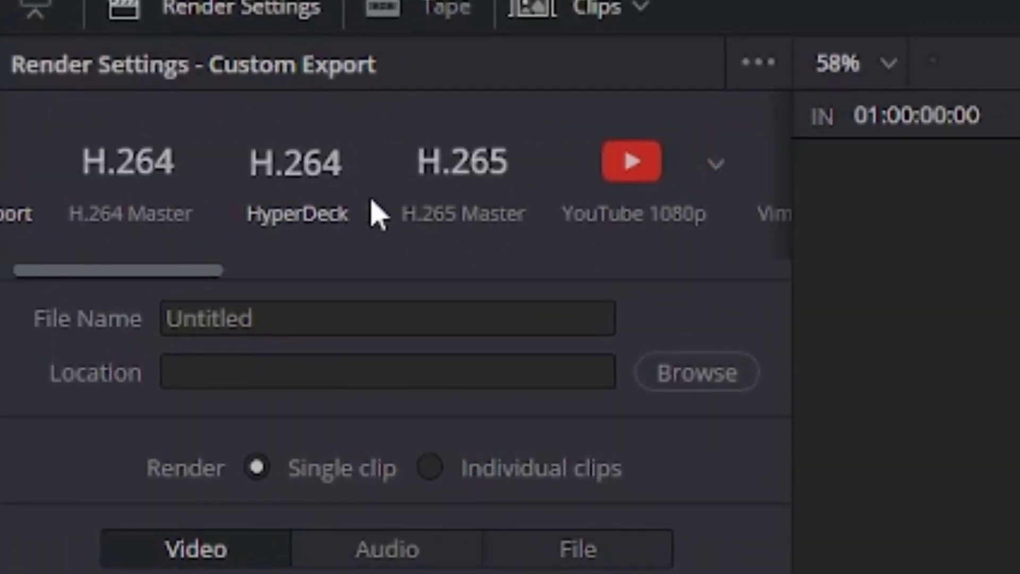
pyautogui.scroll(-10, 374, 212)
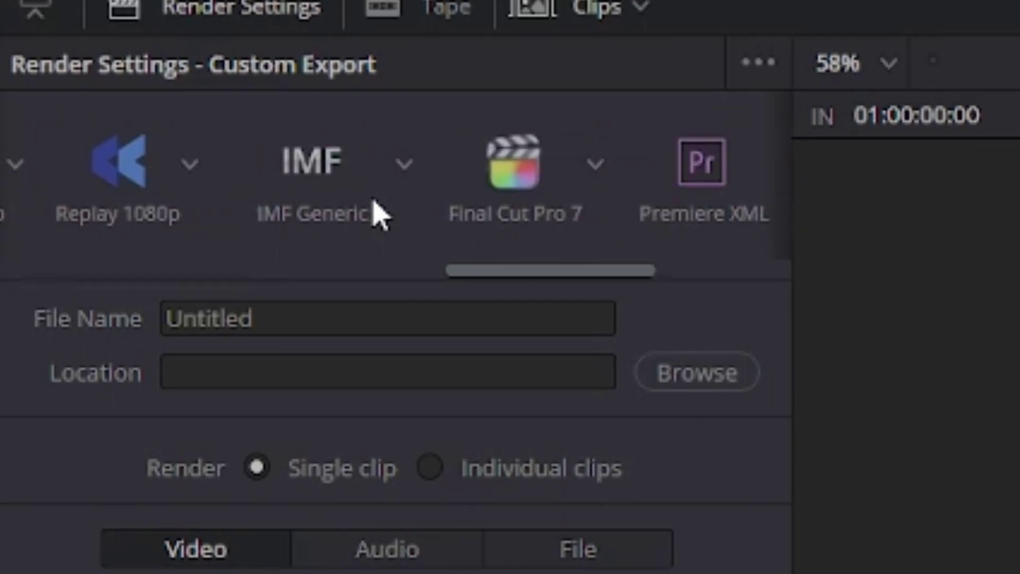
pyautogui.click(427, 162)
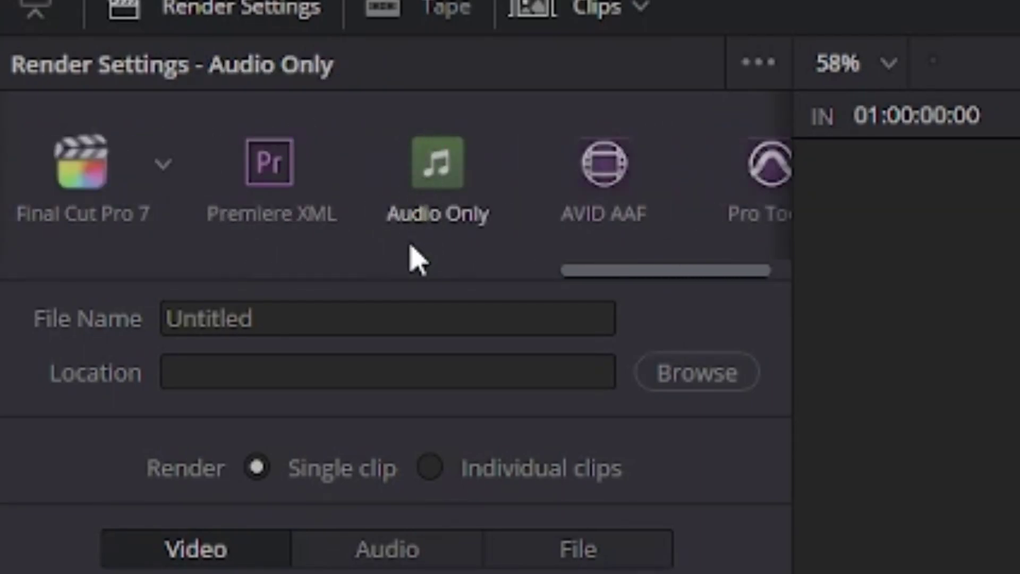
# Name the export file intro and set its save location to the Downloads folder
pyautogui.click(319, 319)
pyautogui.doubleClick(318, 319)
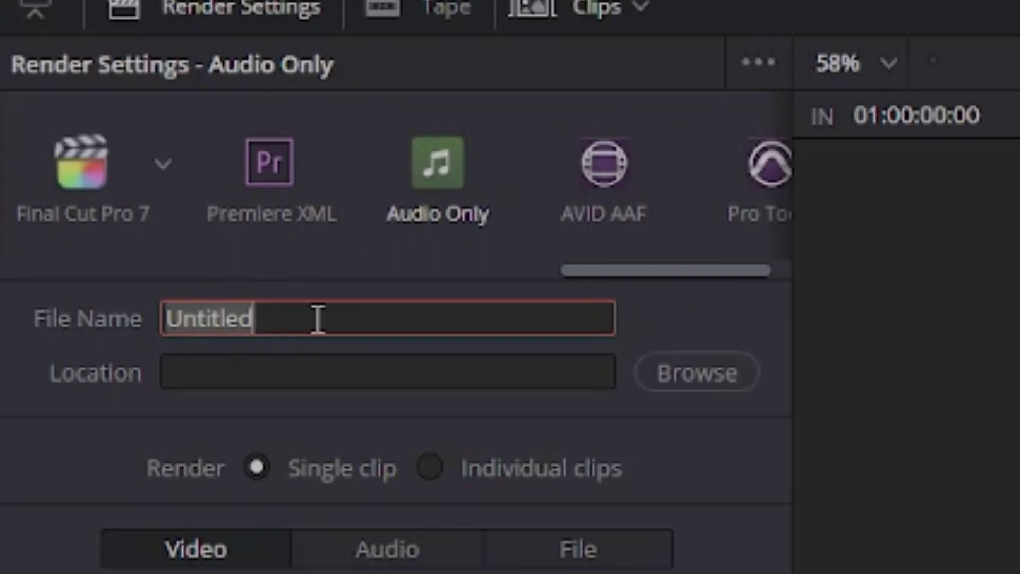
pyautogui.write('intro')
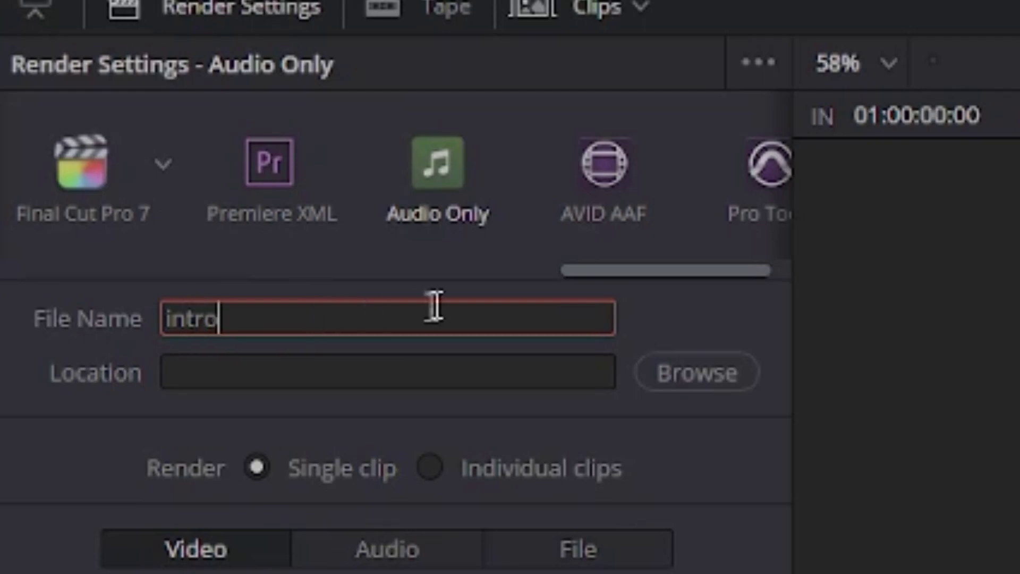
pyautogui.click(670, 371)
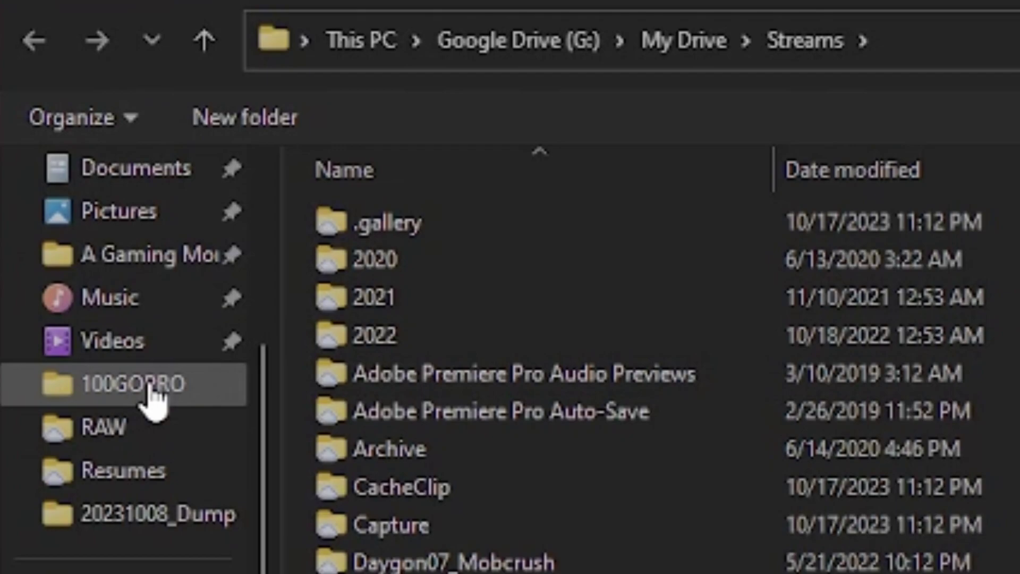
pyautogui.scroll(2, 148, 396)
pyautogui.click(133, 348)
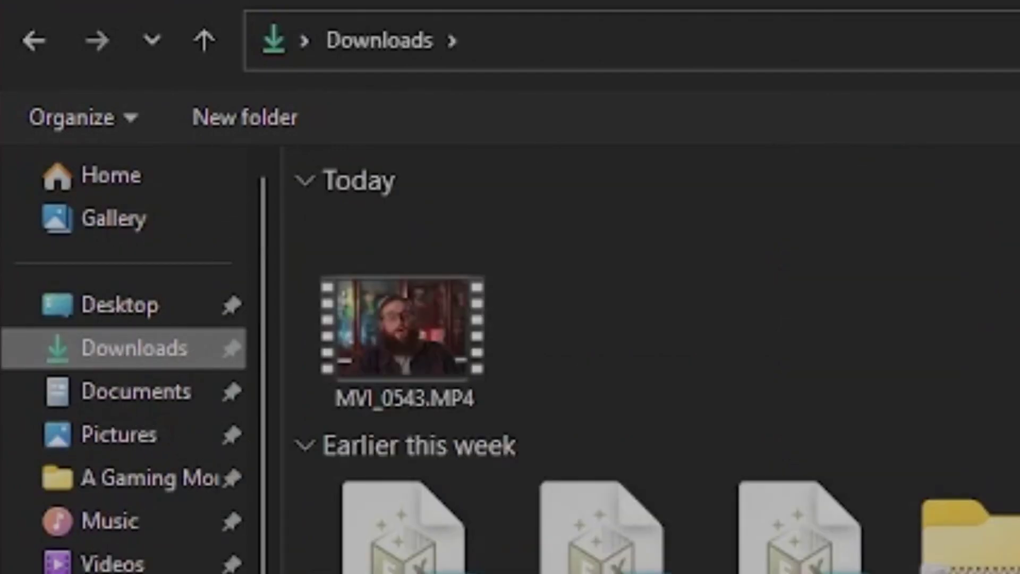
pyautogui.press('Return')
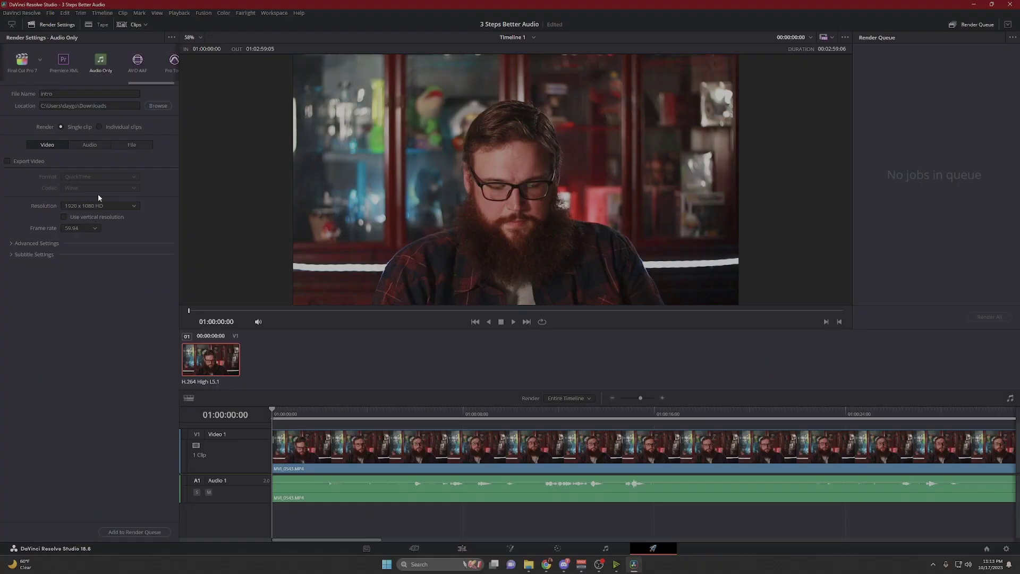
# Set the audio export format to MP3 and render the job through the render queue
pyautogui.click(86, 146)
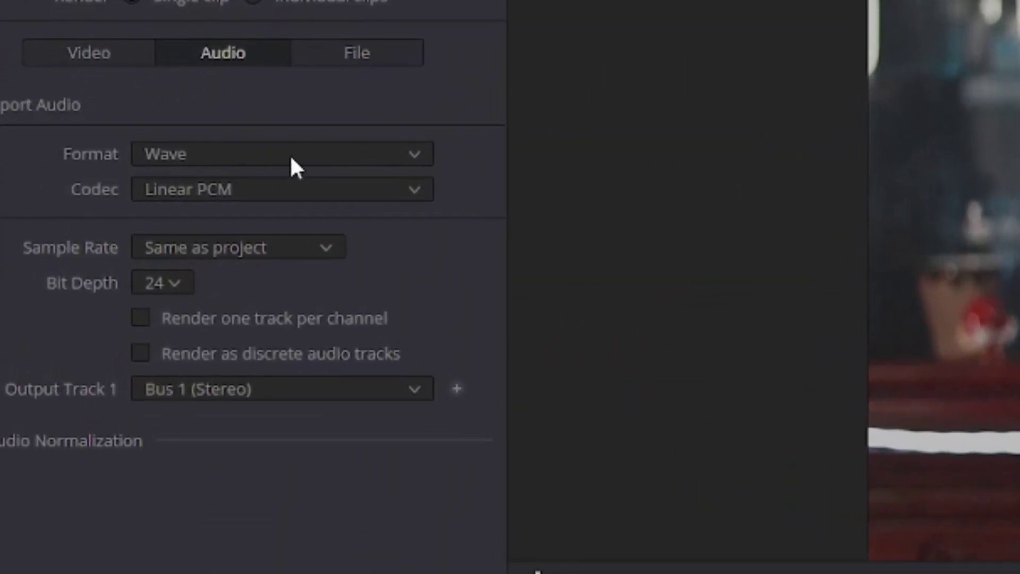
pyautogui.click(111, 177)
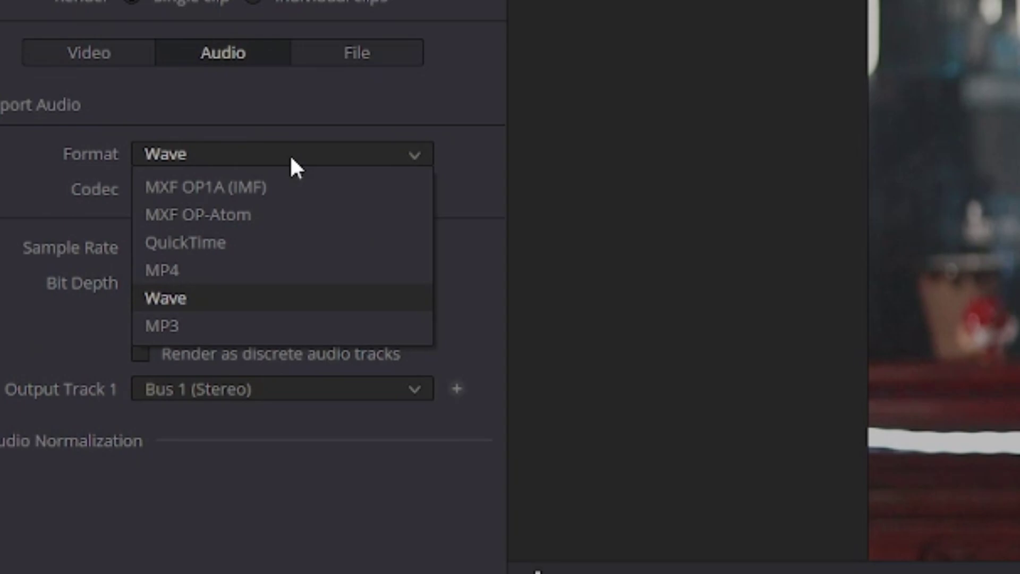
pyautogui.click(192, 330)
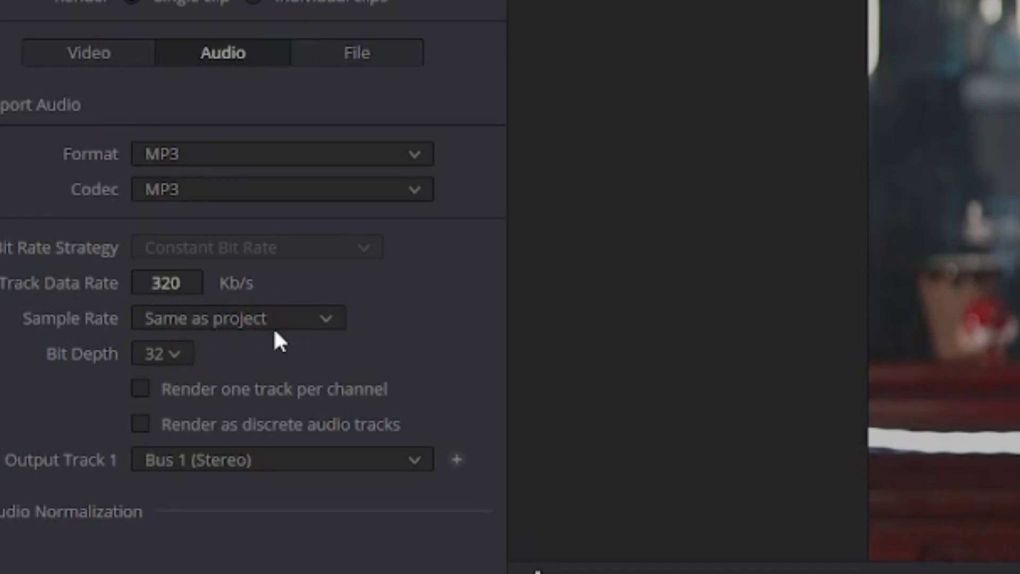
pyautogui.click(181, 348)
pyautogui.click(175, 353)
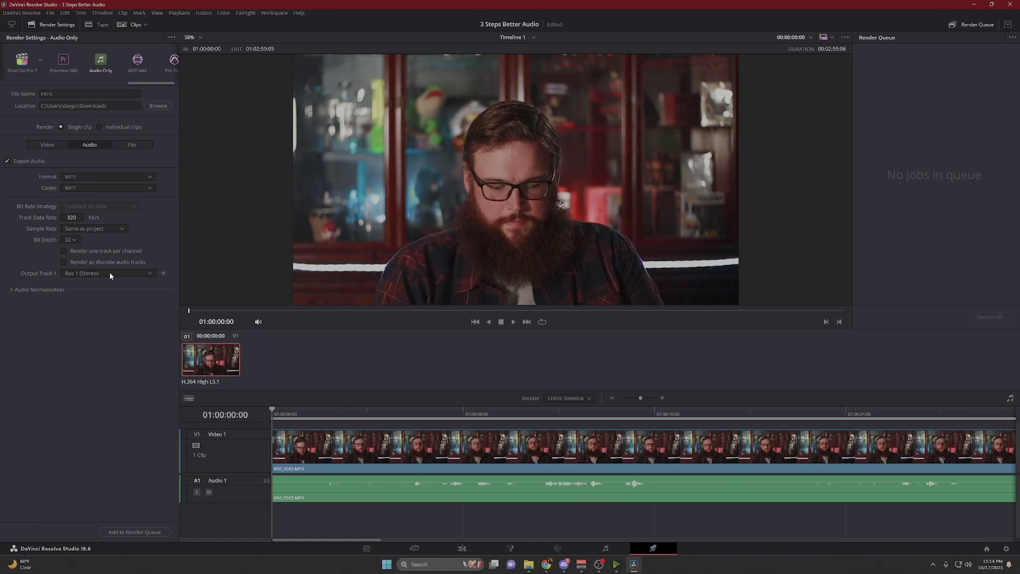
pyautogui.click(134, 532)
pyautogui.click(990, 317)
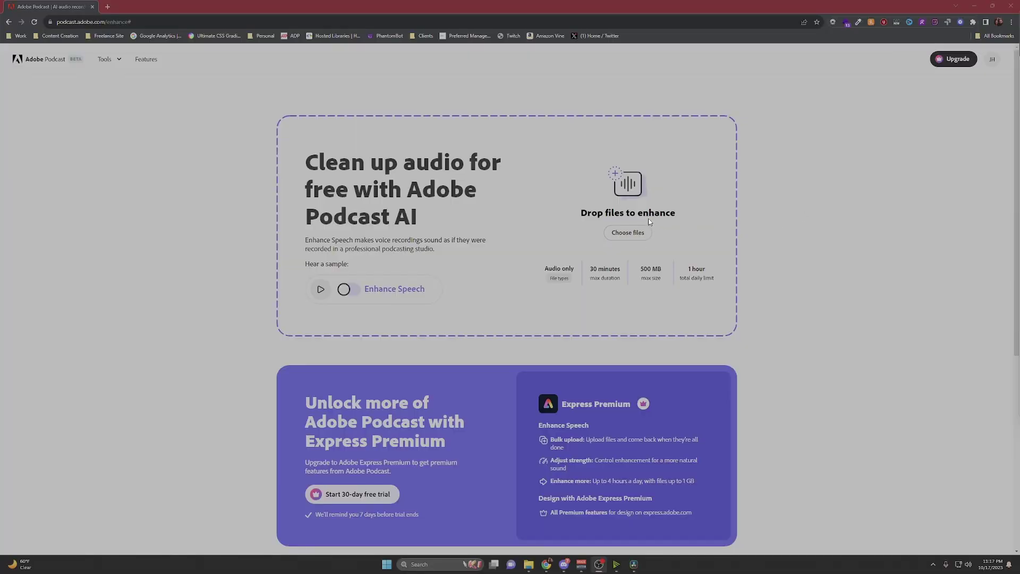
# In Adobe Podcast in the browser, upload the exported intro audio from Downloads for speech enhancement and download the enhanced file
pyautogui.click(635, 230)
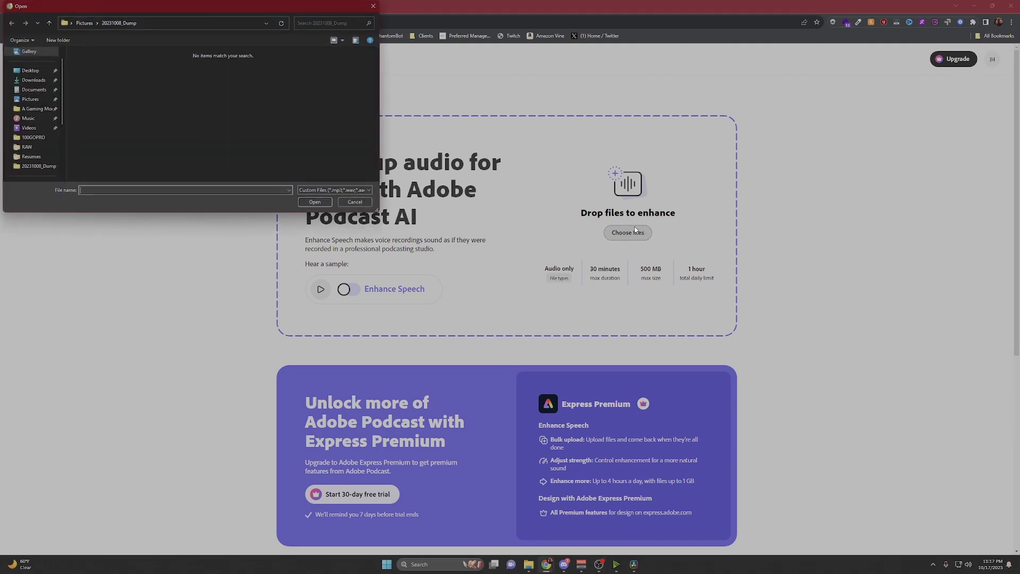
pyautogui.click(33, 80)
pyautogui.click(88, 81)
pyautogui.doubleClick(87, 81)
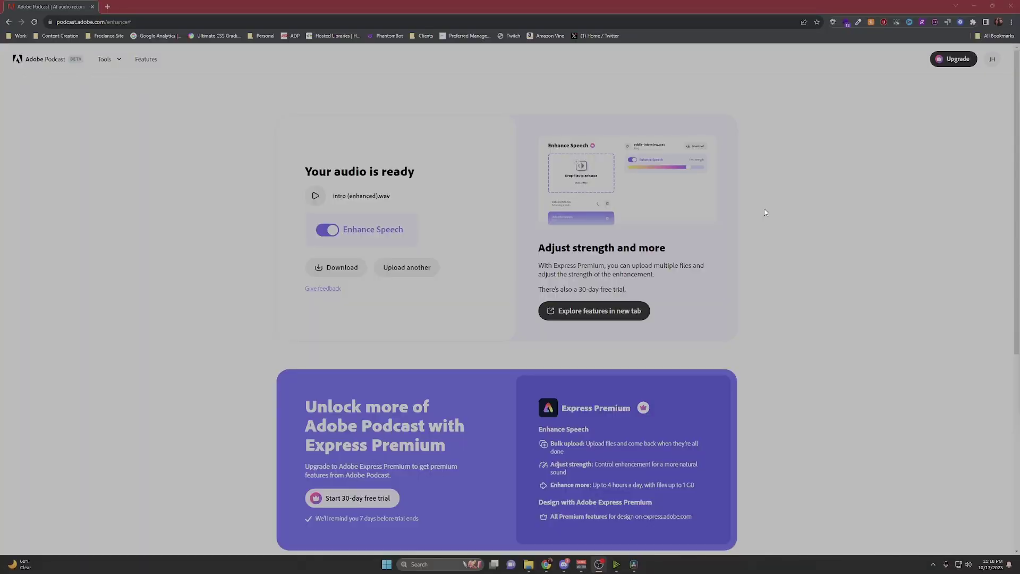
pyautogui.click(336, 268)
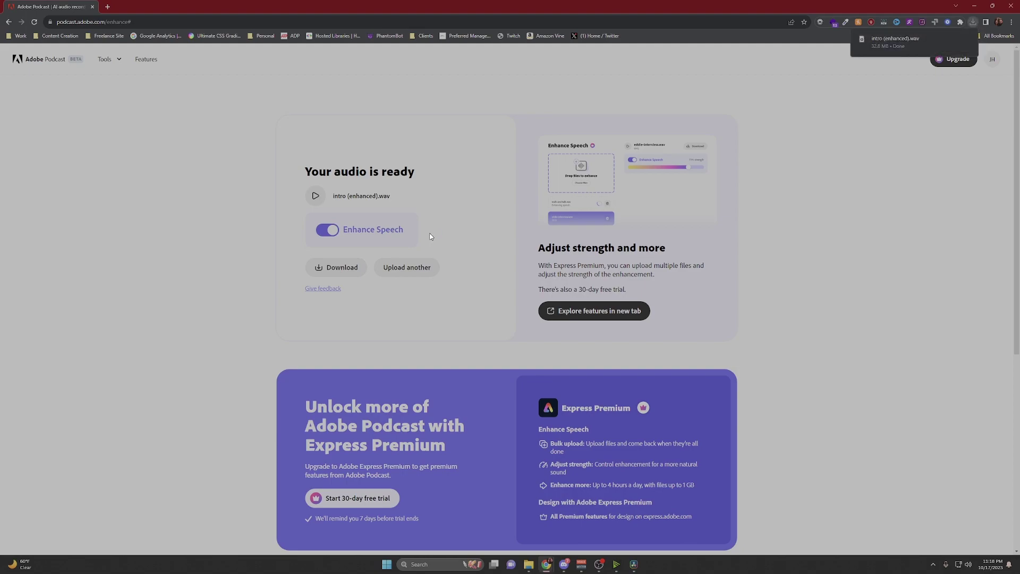
# Switch back to DaVinci Resolve and add intro (enhanced).wav from Downloads to the timeline start on a second audio track
pyautogui.moveTo(637, 569)
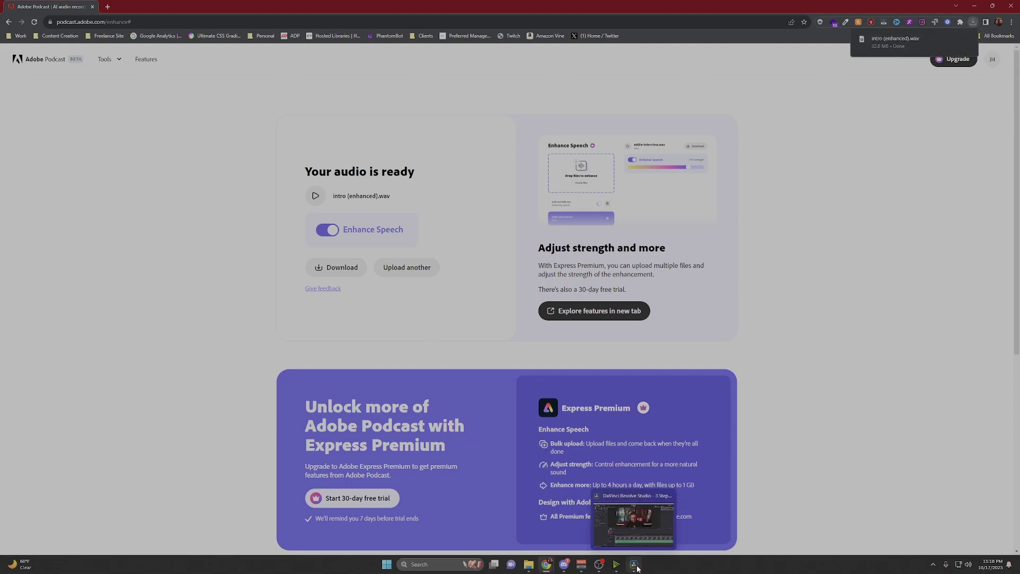
pyautogui.click(634, 568)
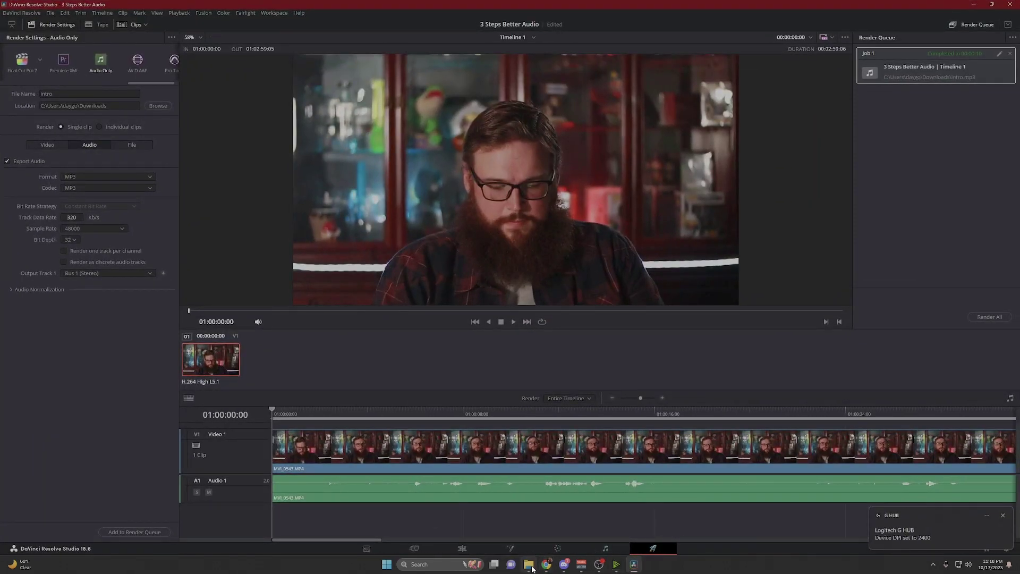
pyautogui.click(529, 566)
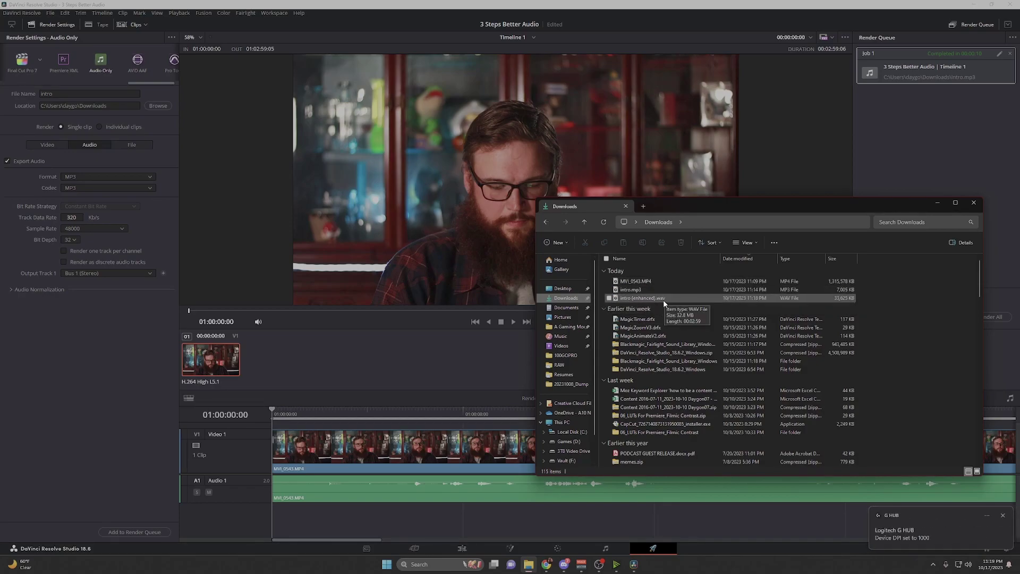
pyautogui.moveTo(662, 297); pyautogui.dragTo(700, 287)
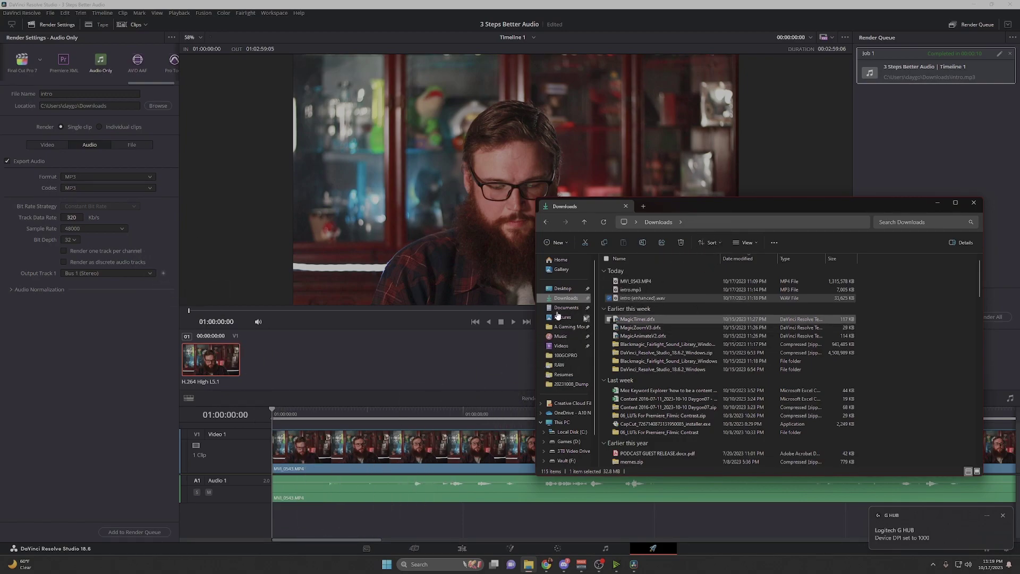
pyautogui.click(460, 548)
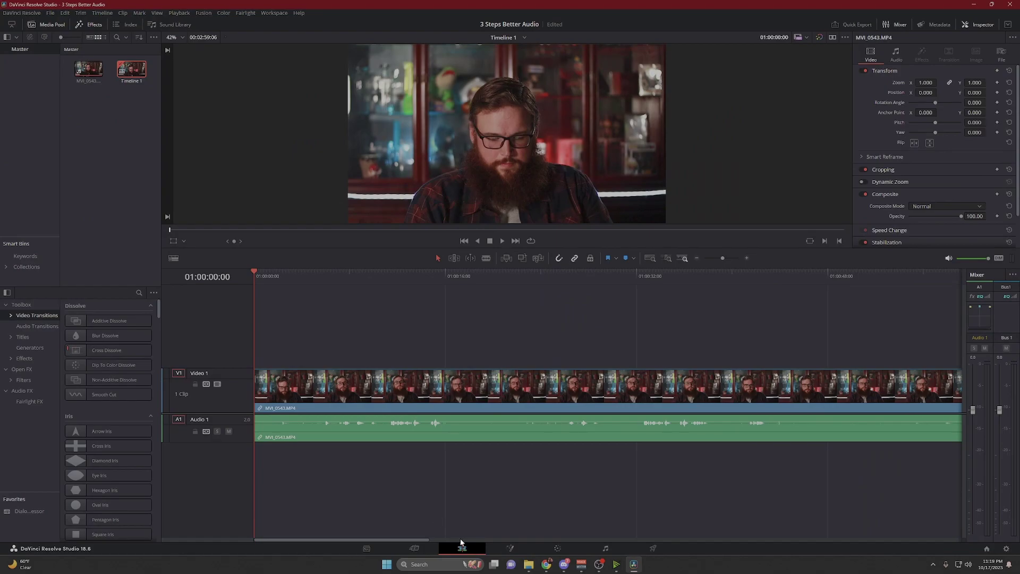
pyautogui.click(529, 565)
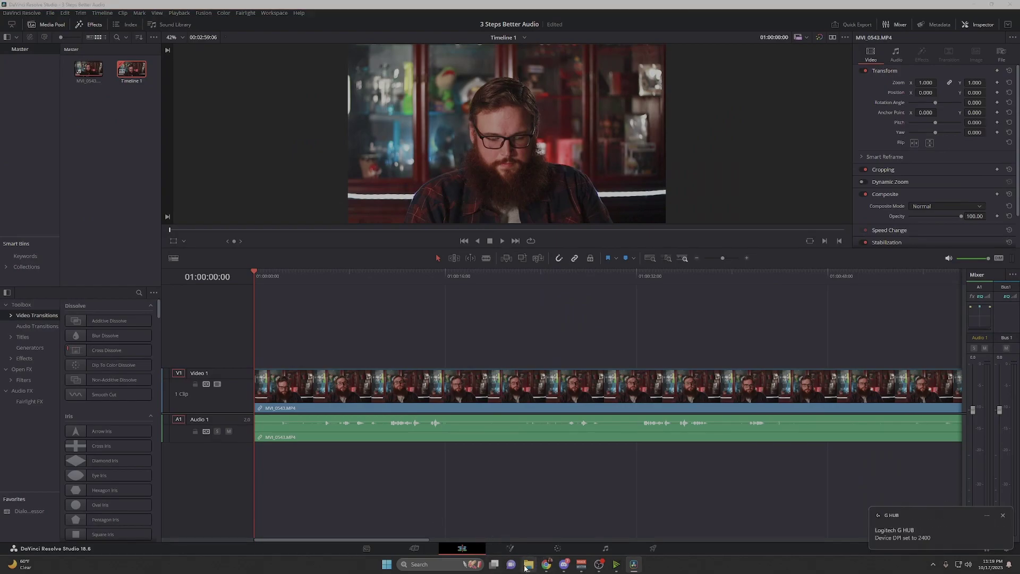
pyautogui.moveTo(641, 303); pyautogui.dragTo(255, 466)
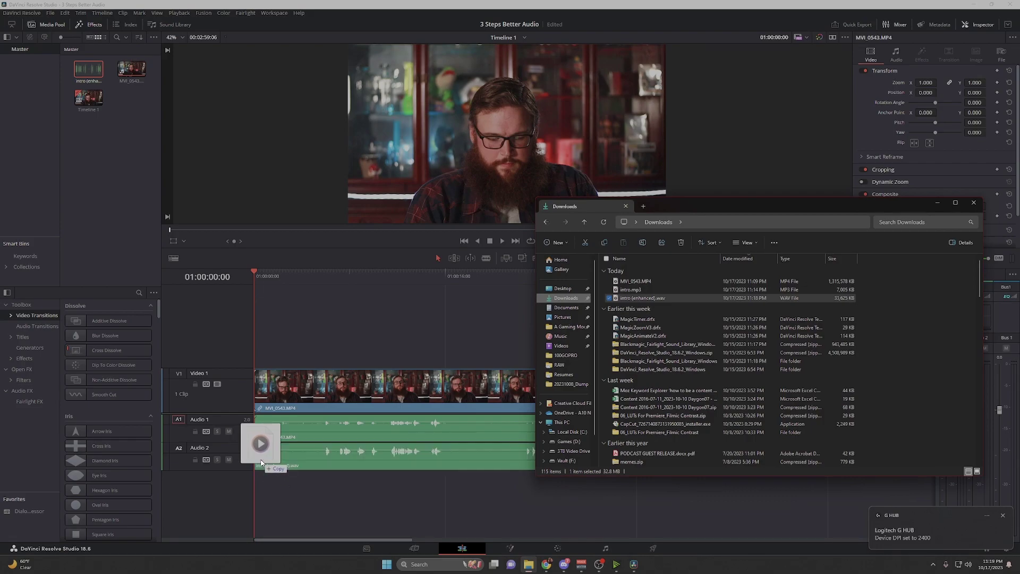
pyautogui.click(601, 491)
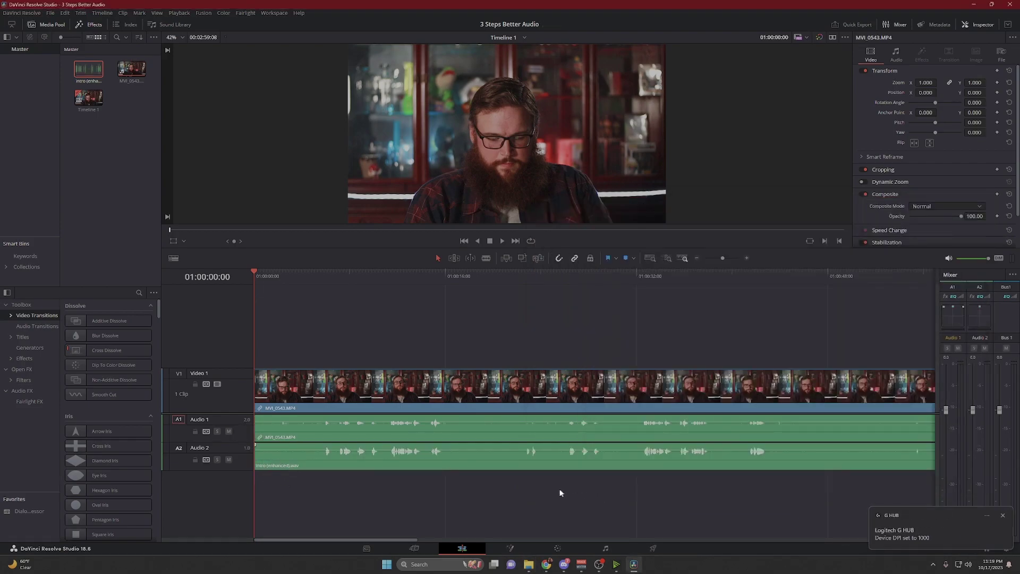
# Unlink the video and audio of the MVI_0543.MP4 timeline clip and select its audio part alone
pyautogui.click(364, 382)
pyautogui.rightClick(451, 393)
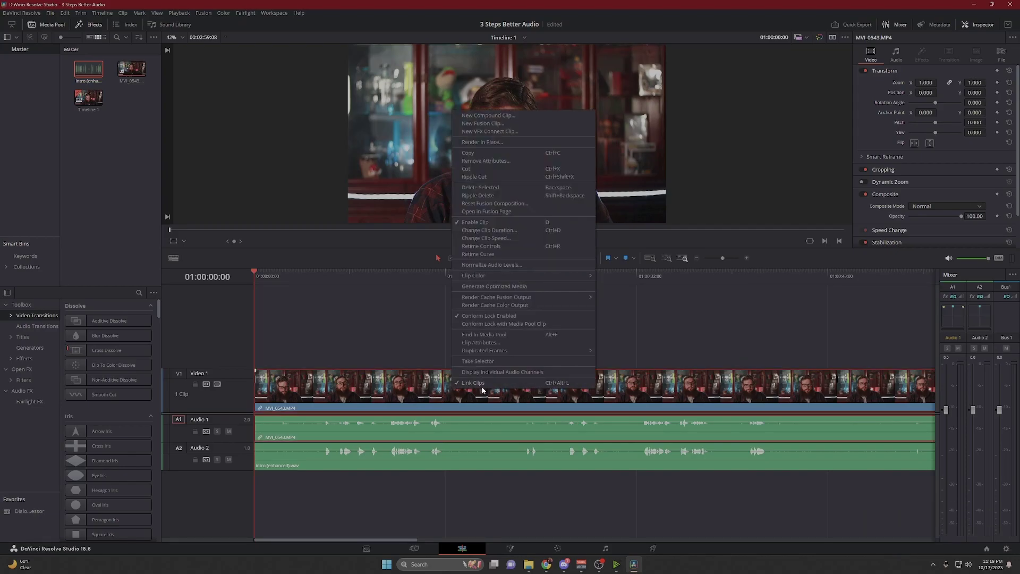
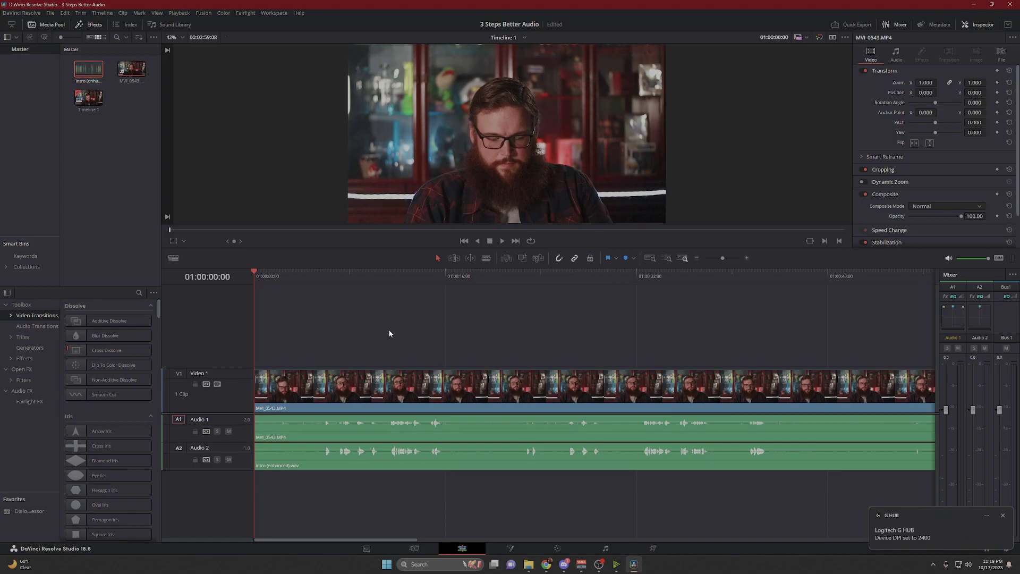
pyautogui.click(355, 435)
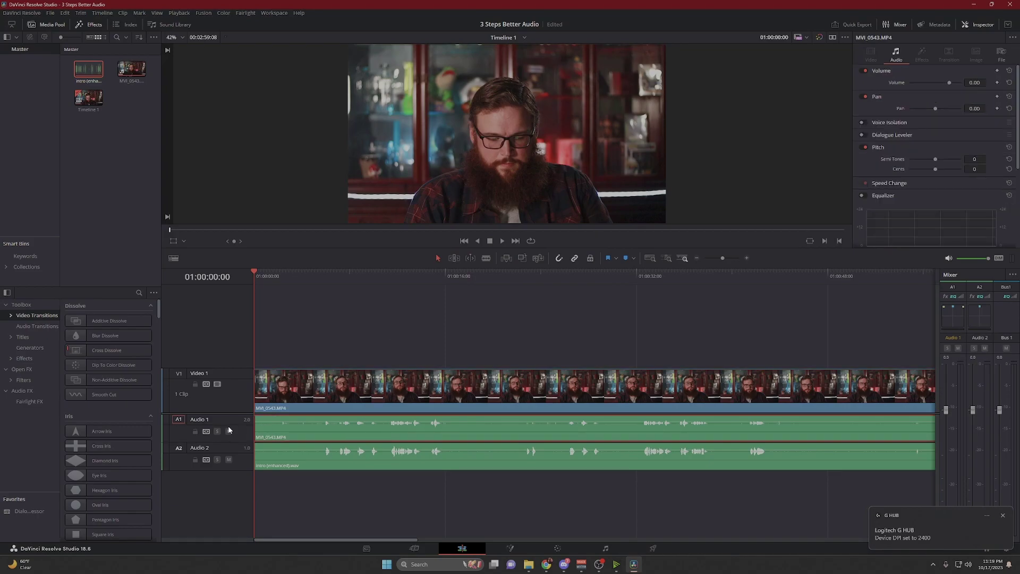
# Split the MVI_0543.MP4 video clip with the Blade tool just after the 01:02:24 mark
pyautogui.click(707, 434)
pyautogui.hscroll(10, 499, 301)
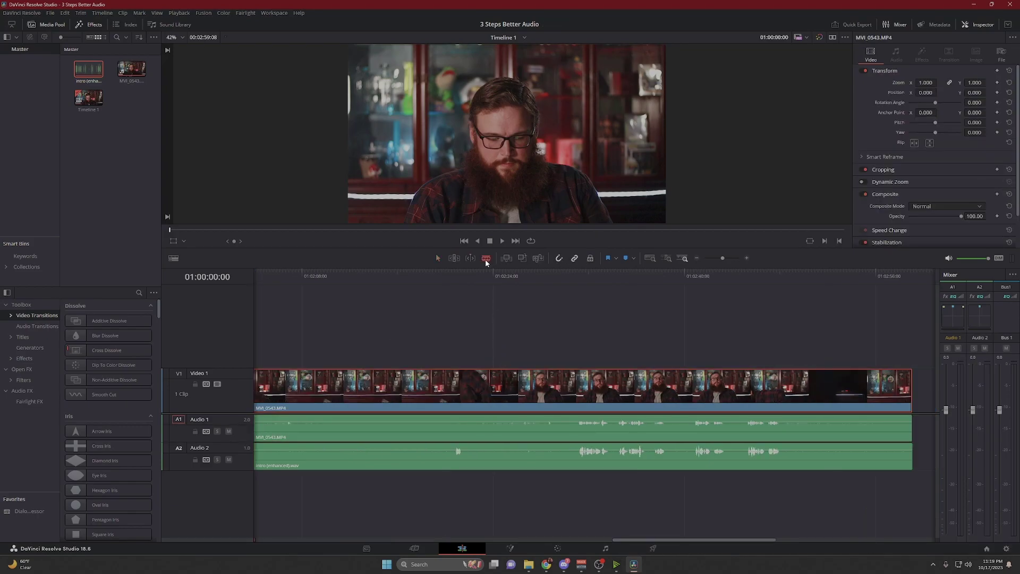
pyautogui.click(521, 394)
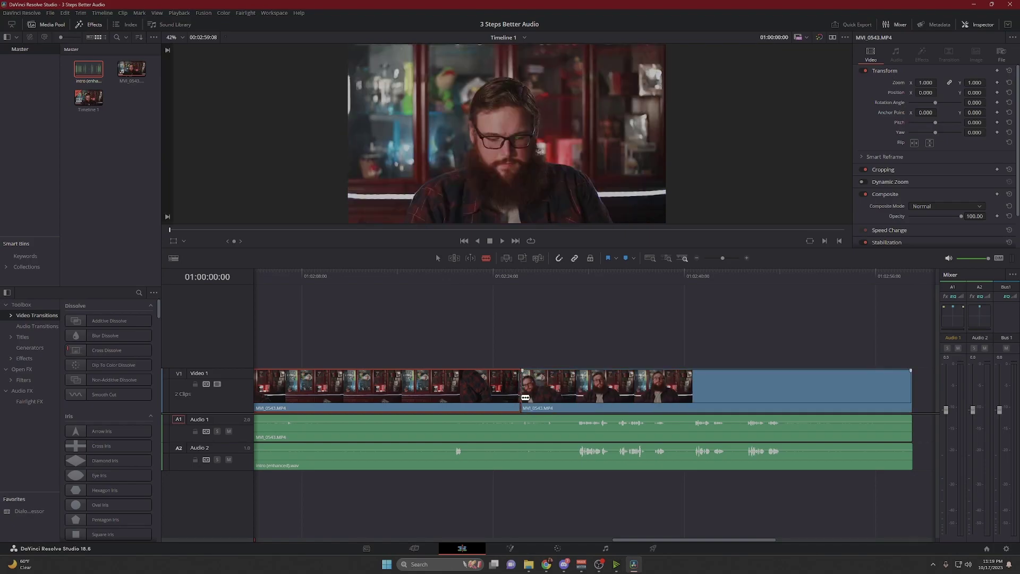
# Split the MVI_0543.MP4 audio clip and the intro (enhanced).wav clip at the same point as the video cut
pyautogui.click(522, 428)
pyautogui.click(521, 454)
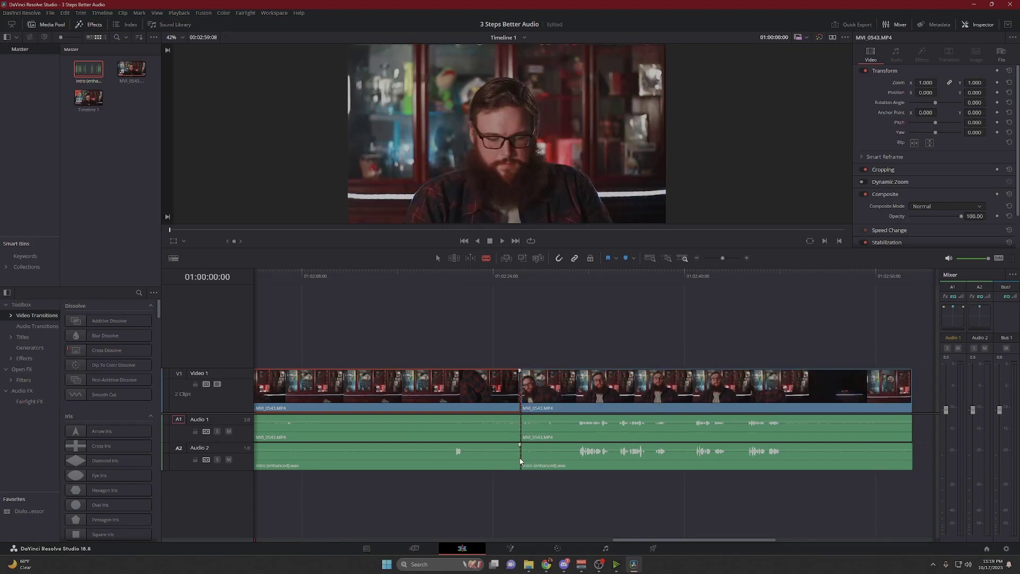
pyautogui.moveTo(437, 317); pyautogui.dragTo(455, 507)
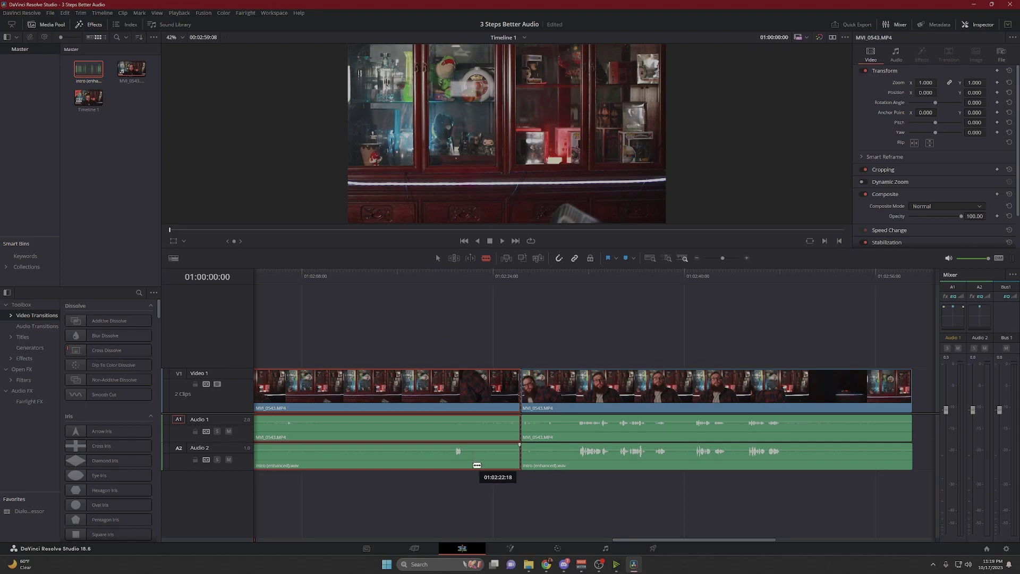
pyautogui.hotkey('shift', 'BackSpace')
pyautogui.press('space')
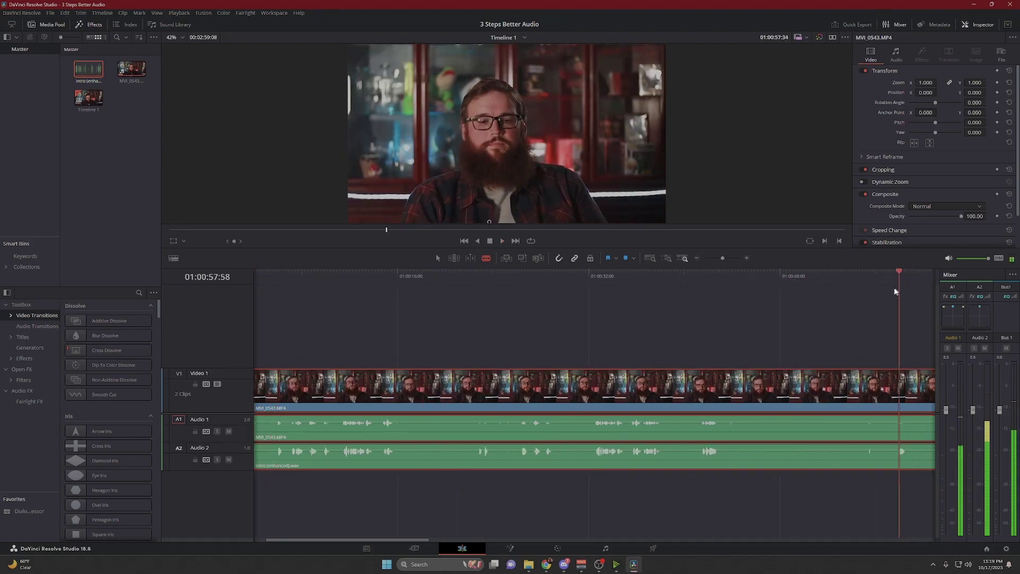
pyautogui.click(650, 451)
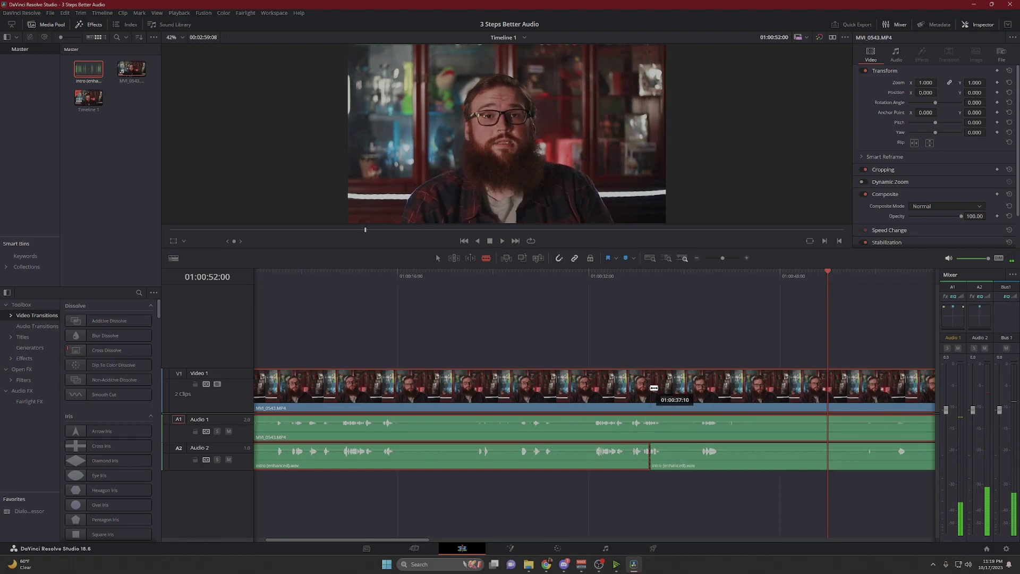
pyautogui.hotkey('ctrl', 'z')
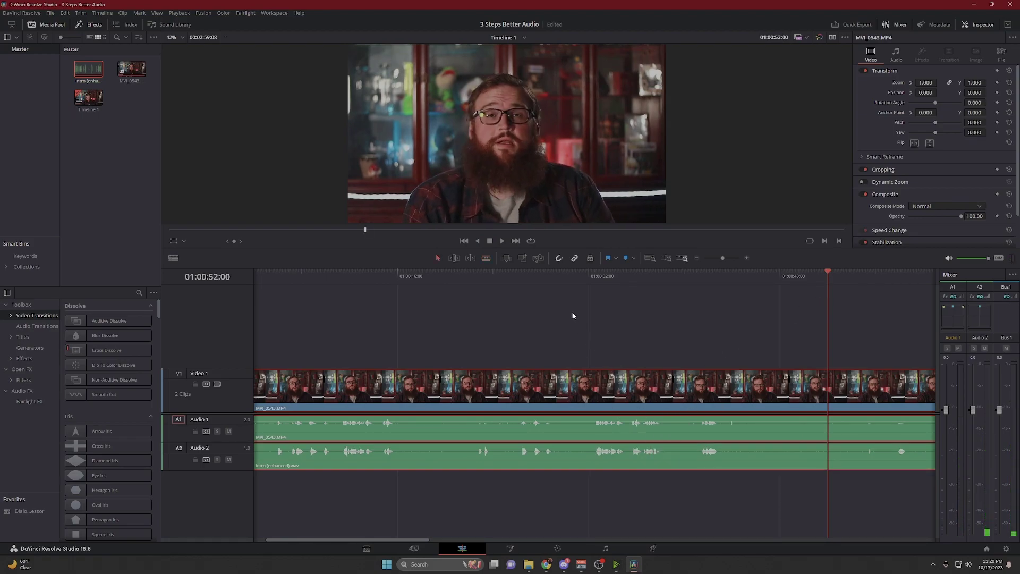
pyautogui.moveTo(563, 314); pyautogui.dragTo(640, 542)
pyautogui.press('Delete')
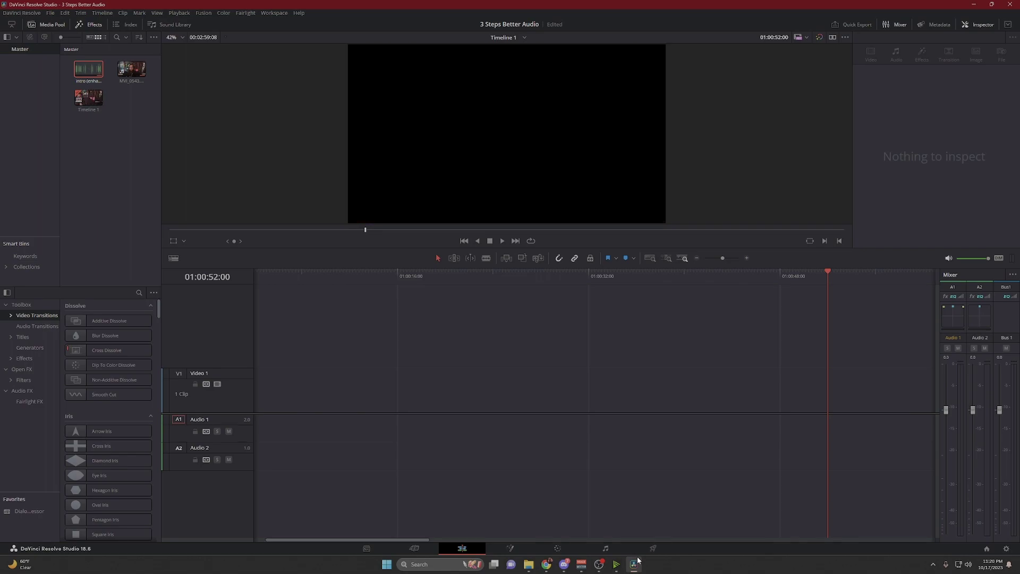
pyautogui.hotkey('ctrl', 'z')
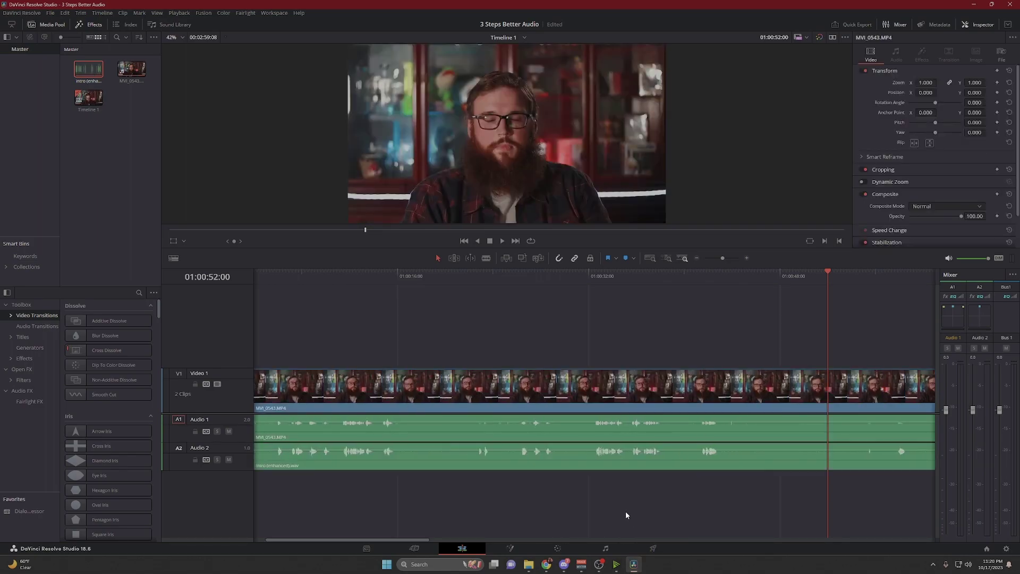
# Ripple delete the segments before the cut on the video and both audio tracks, and play the remainder from the start
pyautogui.moveTo(639, 305); pyautogui.dragTo(674, 479)
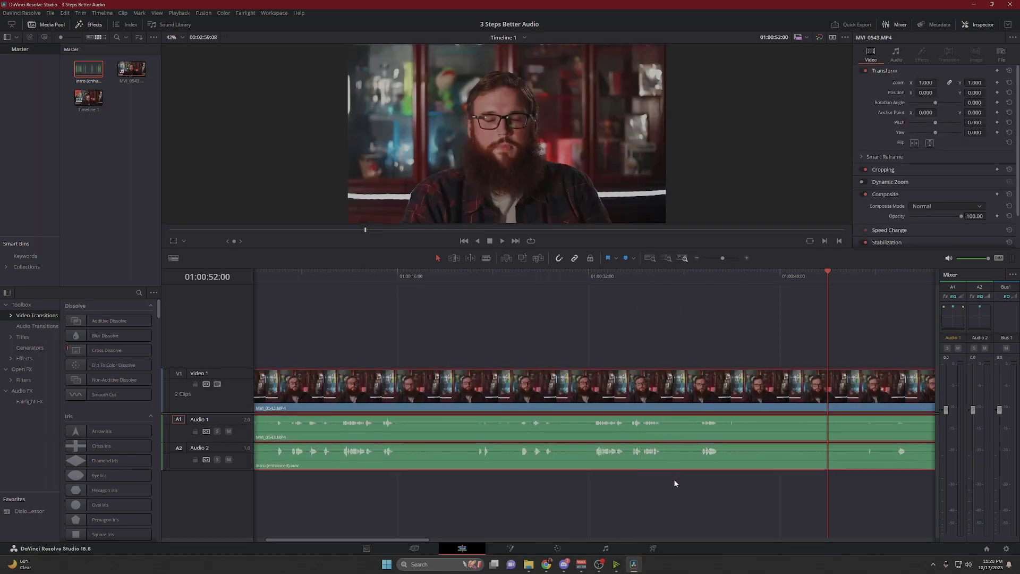
pyautogui.press('Delete')
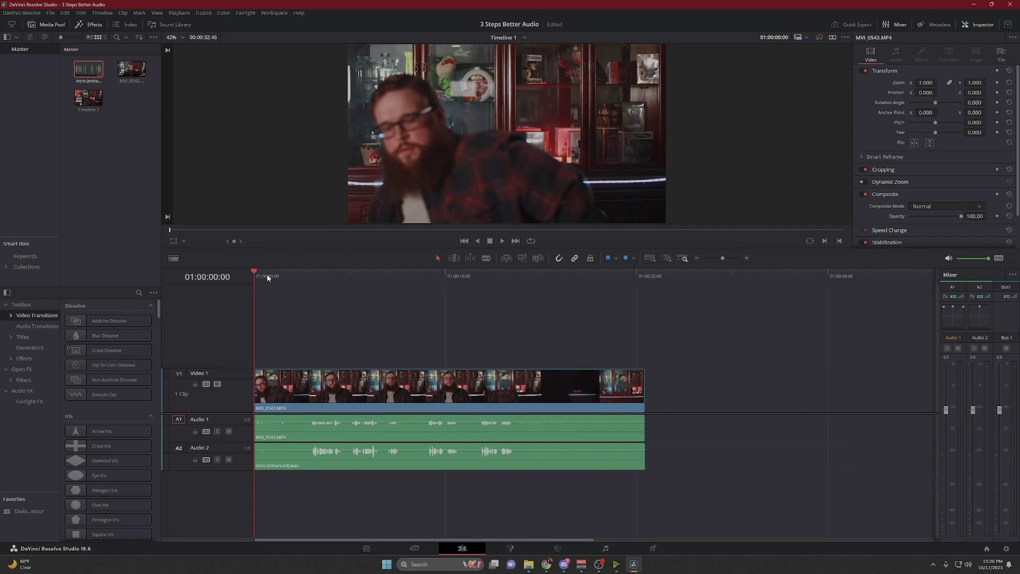
pyautogui.press('space')
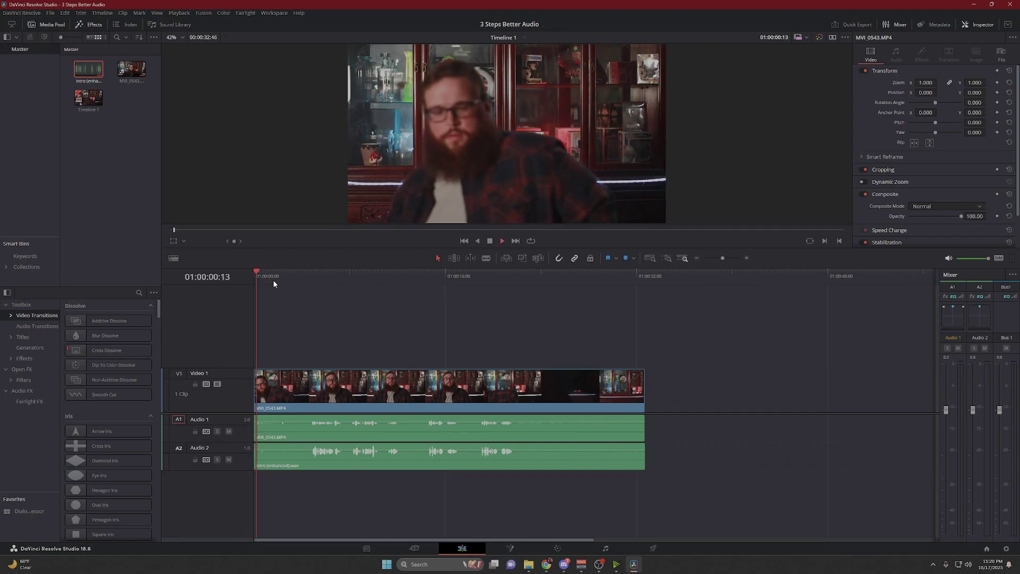
# Trim about 4.7 seconds off the start of the video and both audio clips together, and move them to the timeline start
pyautogui.hotkey('ctrl', 'a')
pyautogui.moveTo(256, 385); pyautogui.dragTo(306, 384)
pyautogui.moveTo(289, 384); pyautogui.dragTo(349, 440)
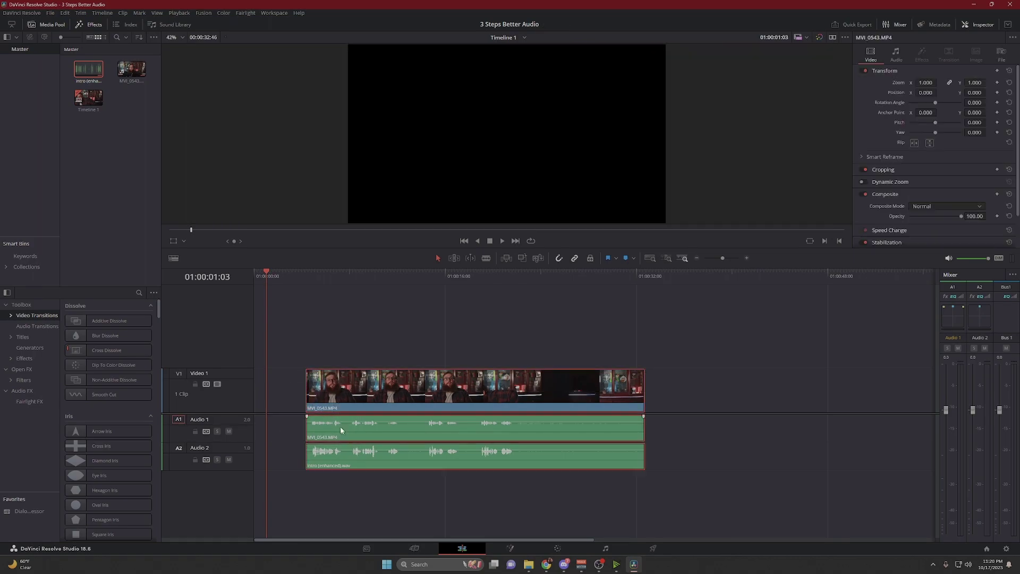
pyautogui.moveTo(311, 391)
pyautogui.mouseDown()
pyautogui.moveTo(331, 391)
pyautogui.moveTo(298, 392)
pyautogui.moveTo(311, 391)
pyautogui.mouseUp()
pyautogui.moveTo(453, 394); pyautogui.dragTo(398, 393)
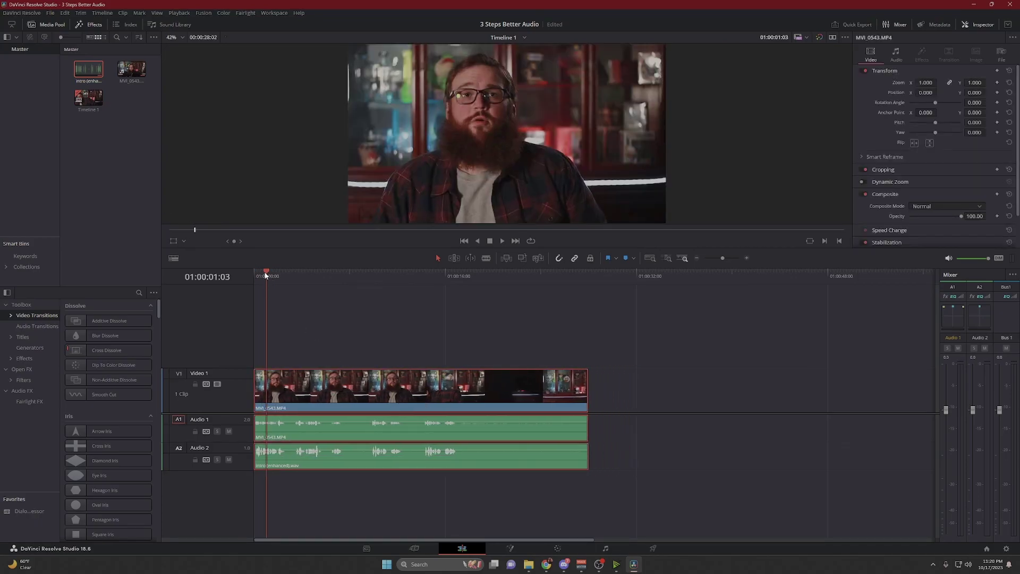
# Return the playhead to the timeline start and trim the intro (enhanced).wav clip's beginning by about 3 seconds
pyautogui.moveTo(266, 275); pyautogui.dragTo(254, 277)
pyautogui.click(280, 459)
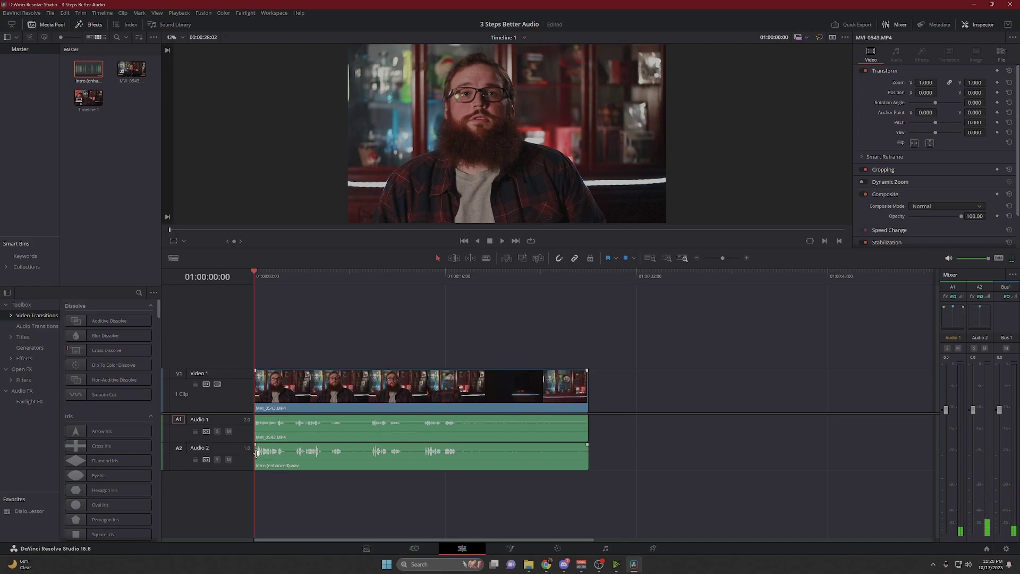
pyautogui.moveTo(260, 454); pyautogui.dragTo(300, 456)
# Split the original audio on Audio 1 where the enhanced clip begins, delete the part after the cut, and play the timeline
pyautogui.click(298, 430)
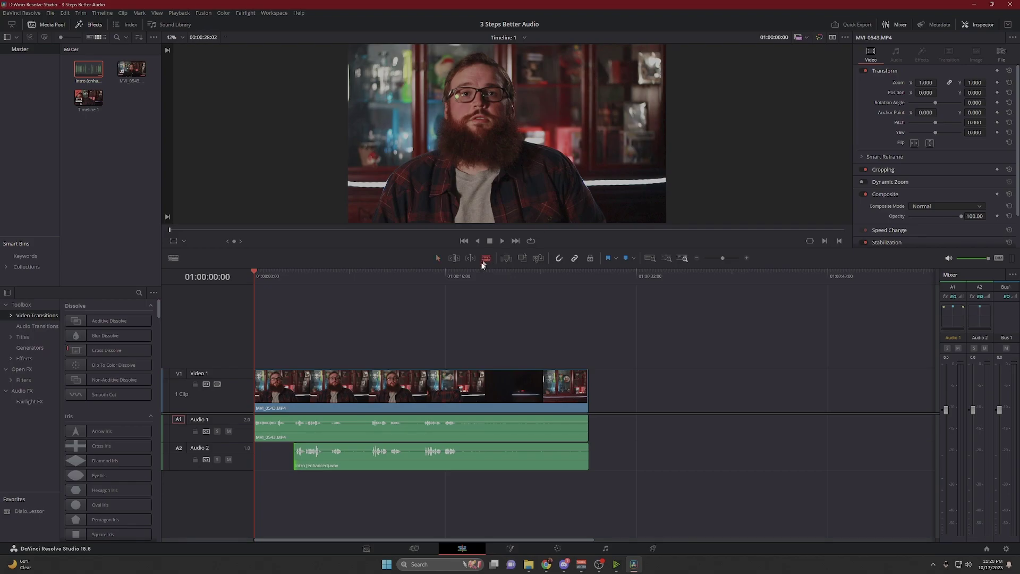
pyautogui.click(293, 435)
pyautogui.moveTo(294, 435); pyautogui.dragTo(328, 431)
pyautogui.press('Delete')
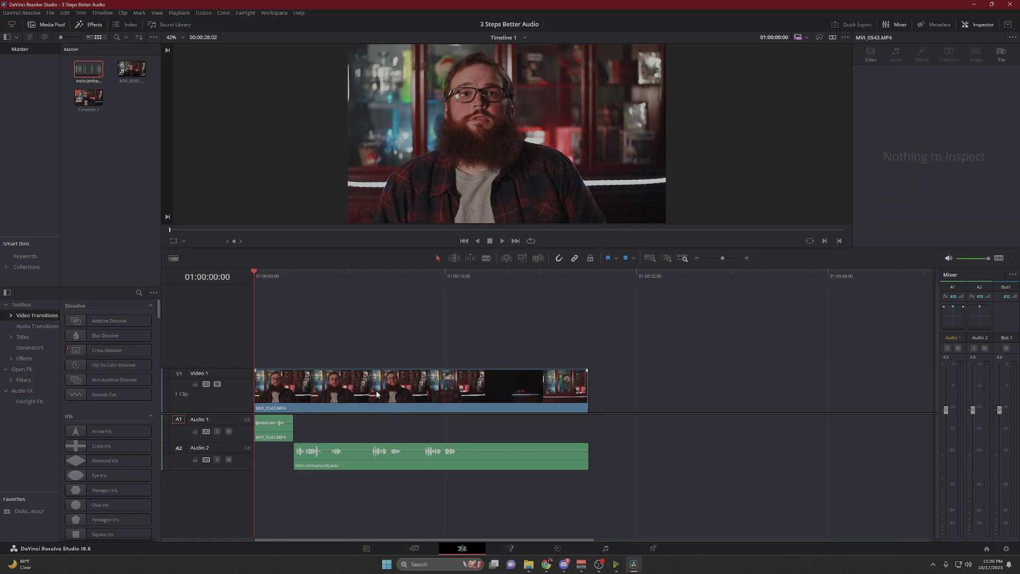
pyautogui.press('space')
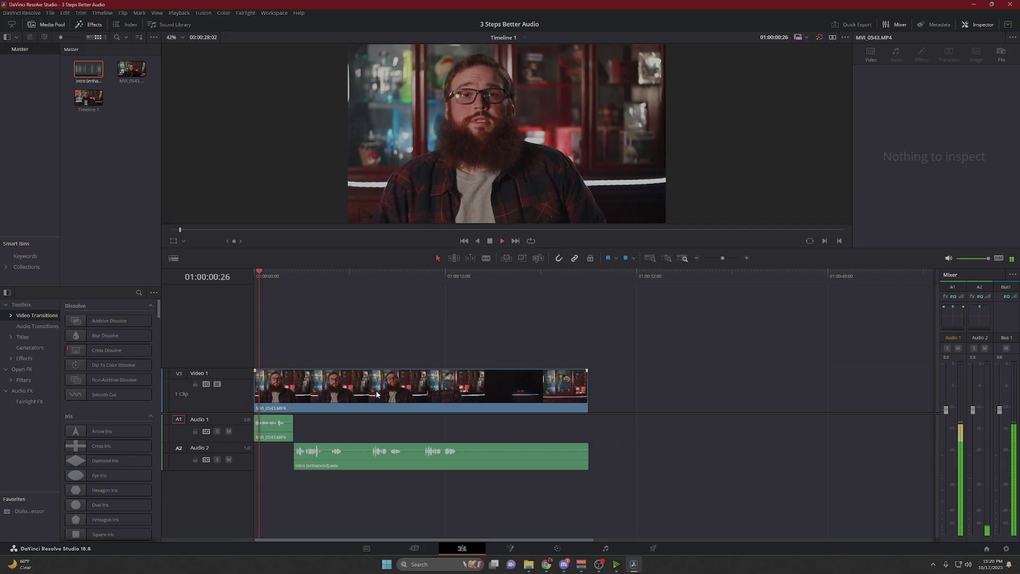